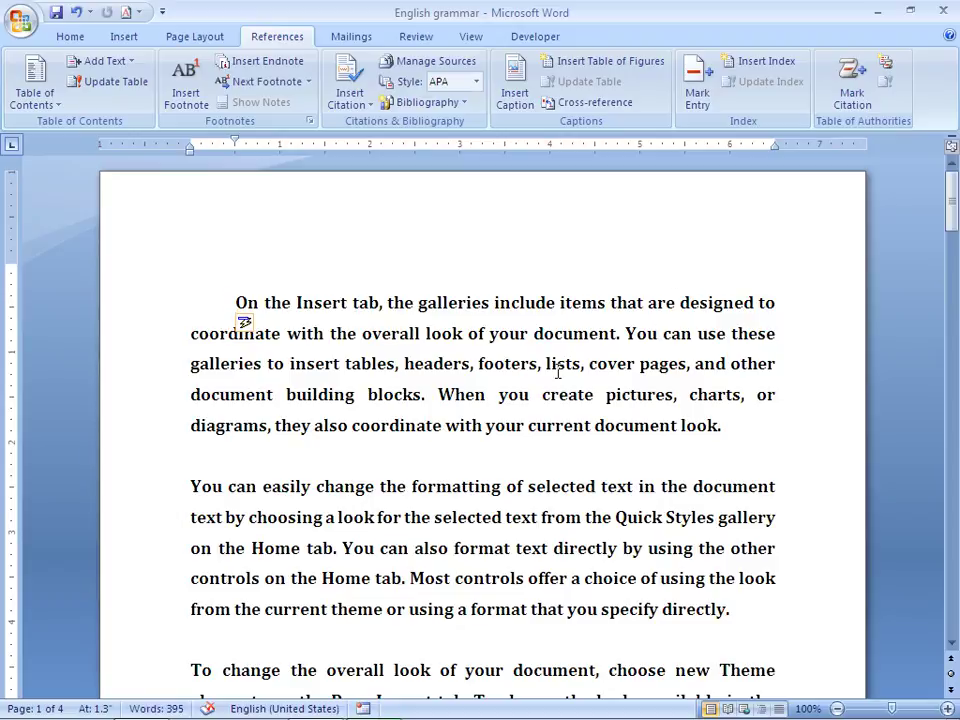
# Mark the words "Insert" and "these" in the first paragraph as single index entries for the current page.
pyautogui.doubleClick(322, 304)
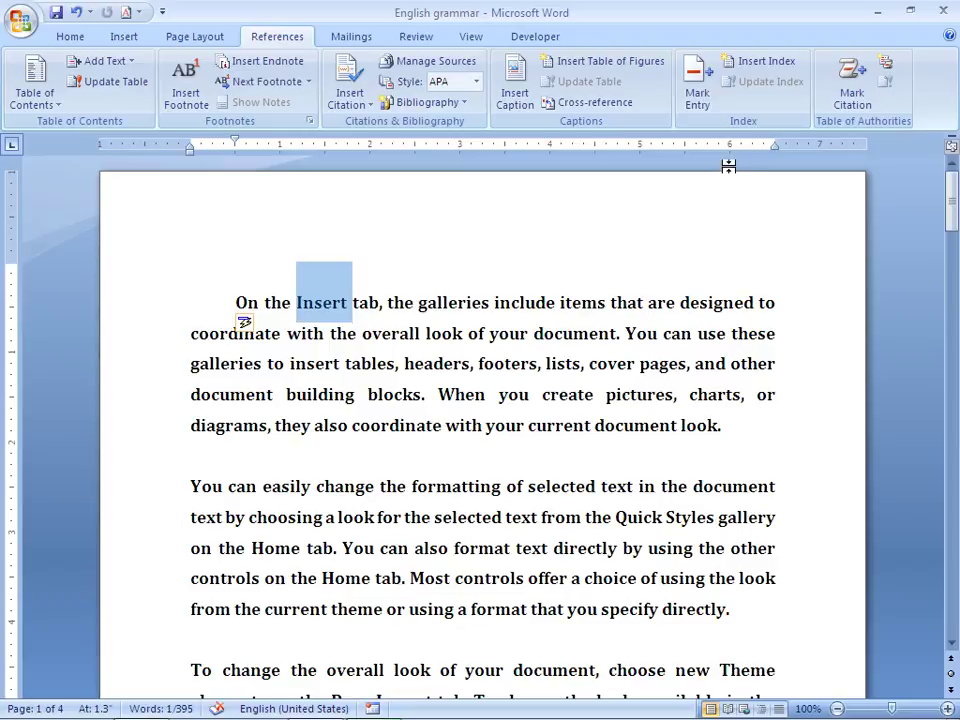
pyautogui.click(700, 95)
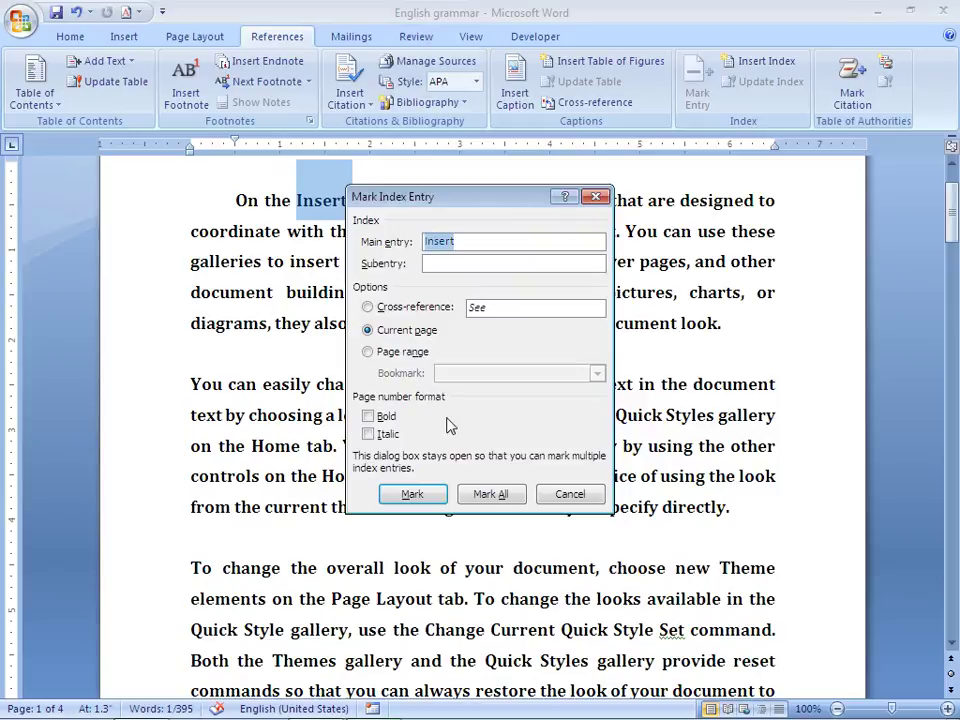
pyautogui.click(413, 494)
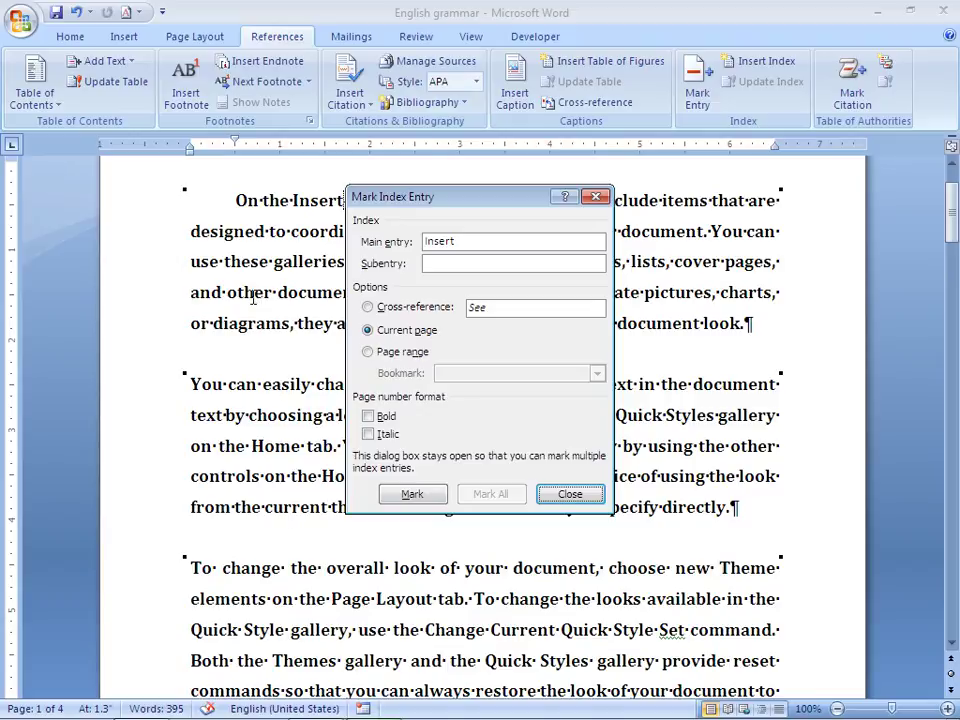
pyautogui.doubleClick(249, 263)
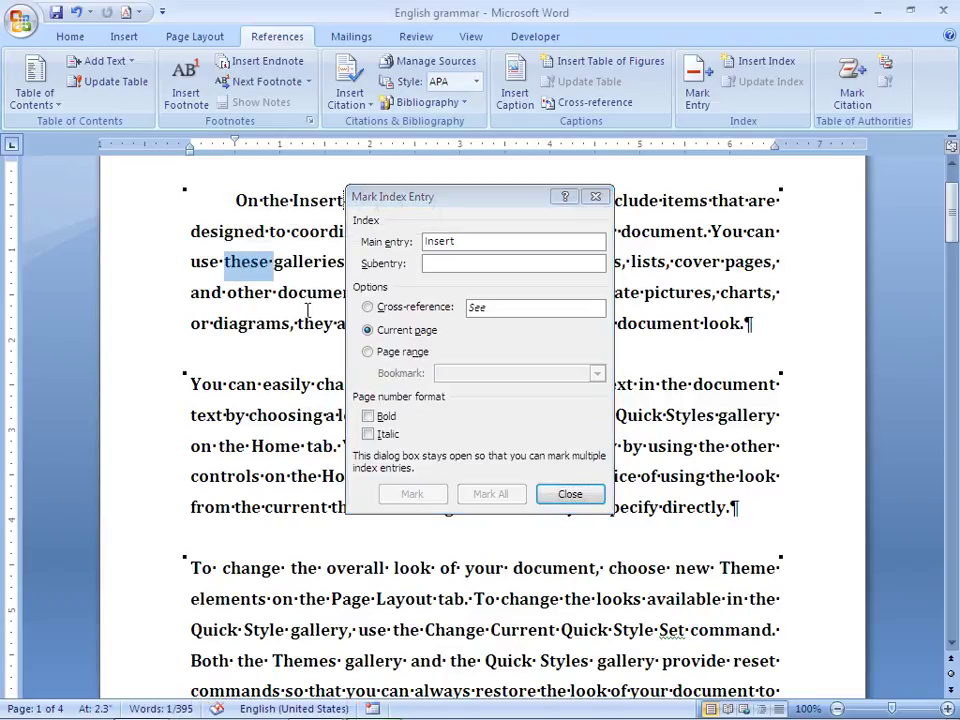
pyautogui.click(467, 199)
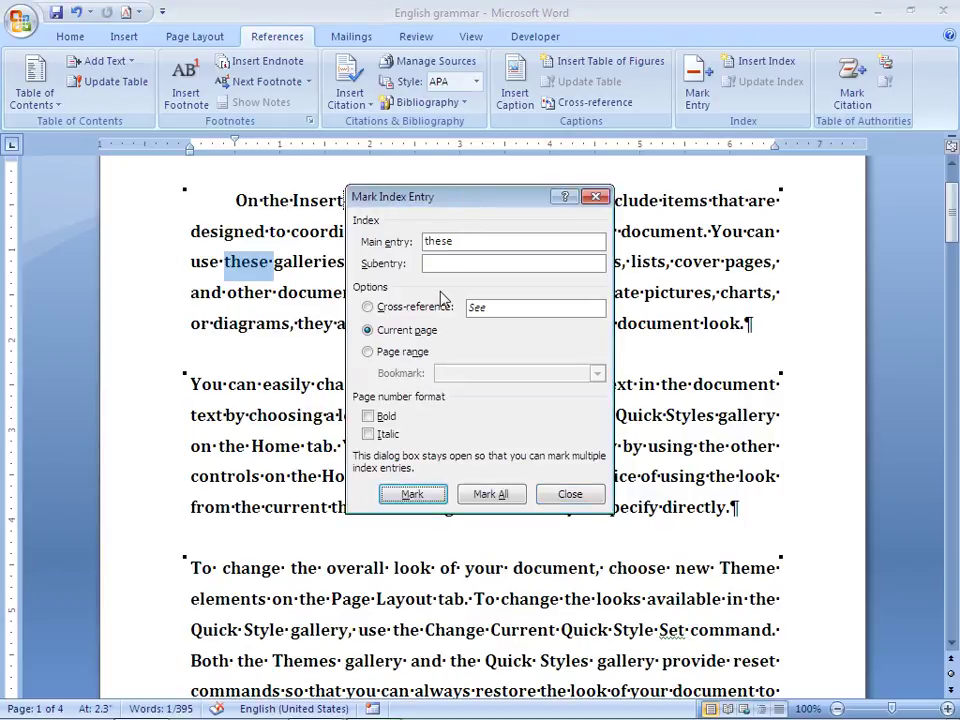
pyautogui.click(422, 499)
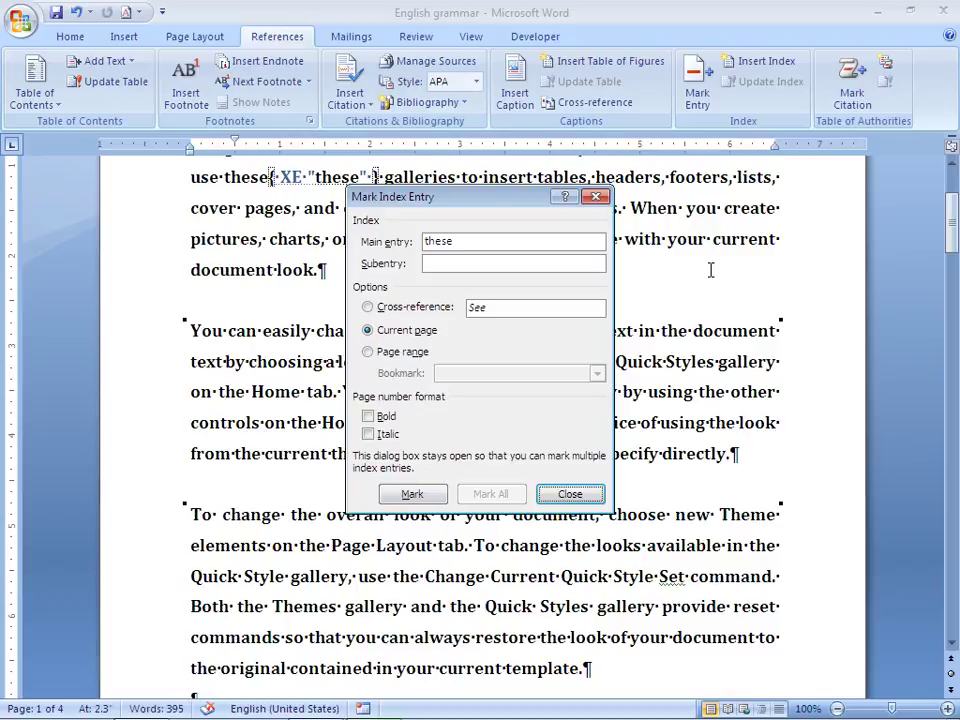
# Mark all occurrences of "document" and "choice" from the second paragraph as index entries.
pyautogui.doubleClick(738, 329)
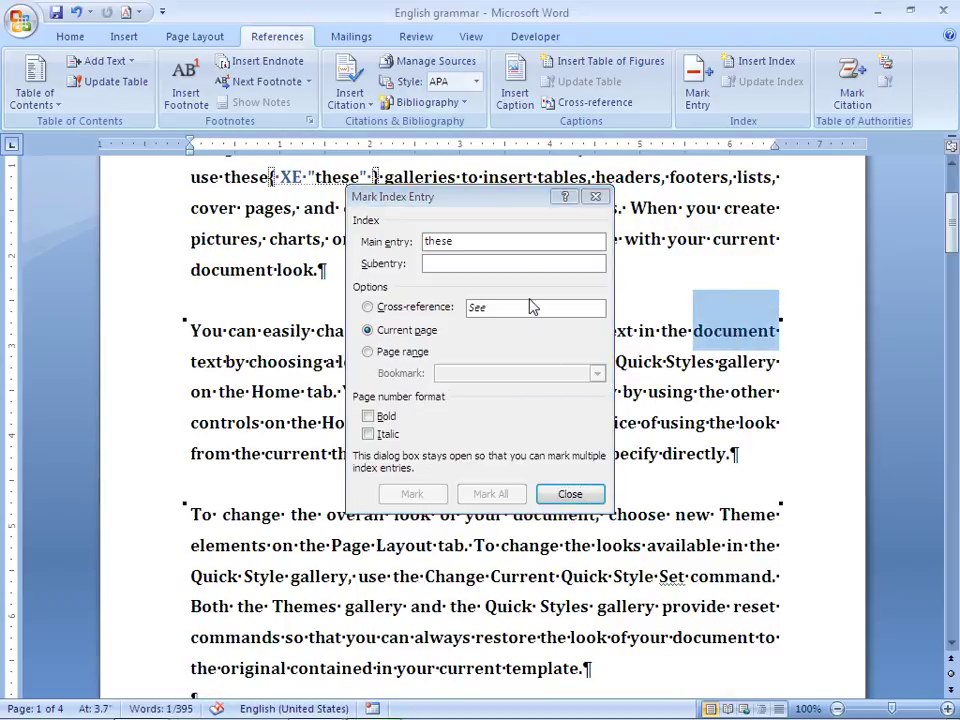
pyautogui.click(497, 204)
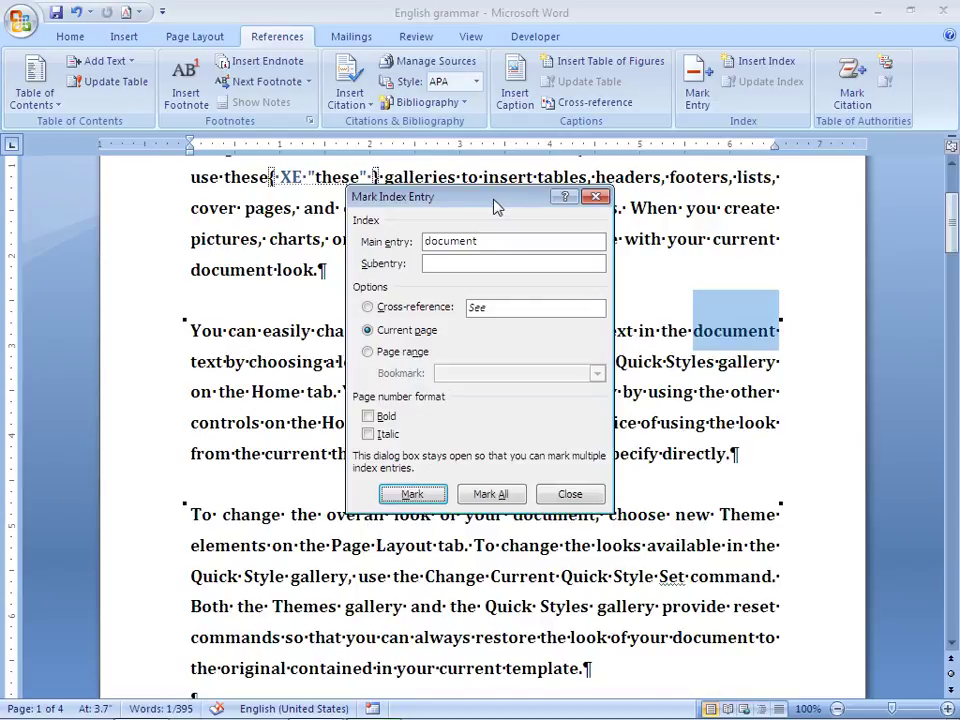
pyautogui.click(491, 494)
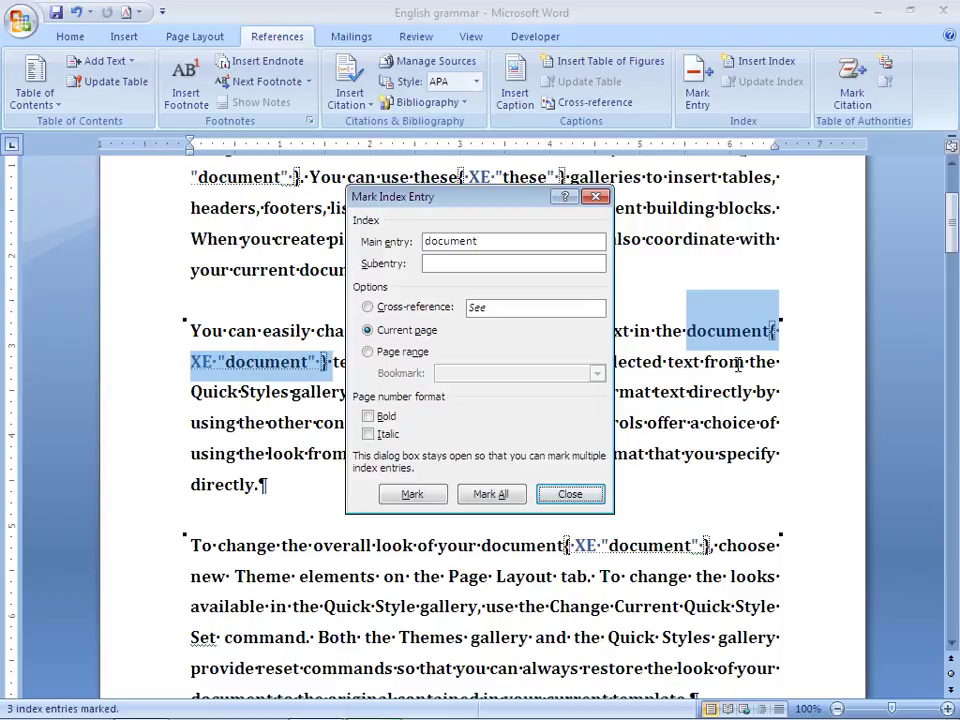
pyautogui.doubleClick(727, 428)
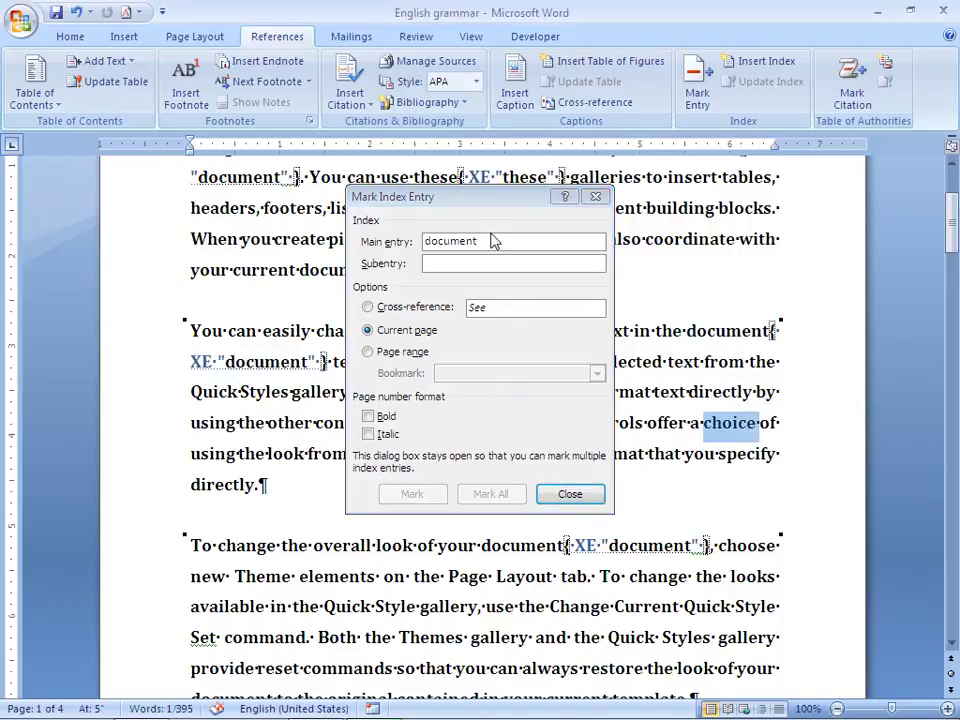
pyautogui.click(476, 199)
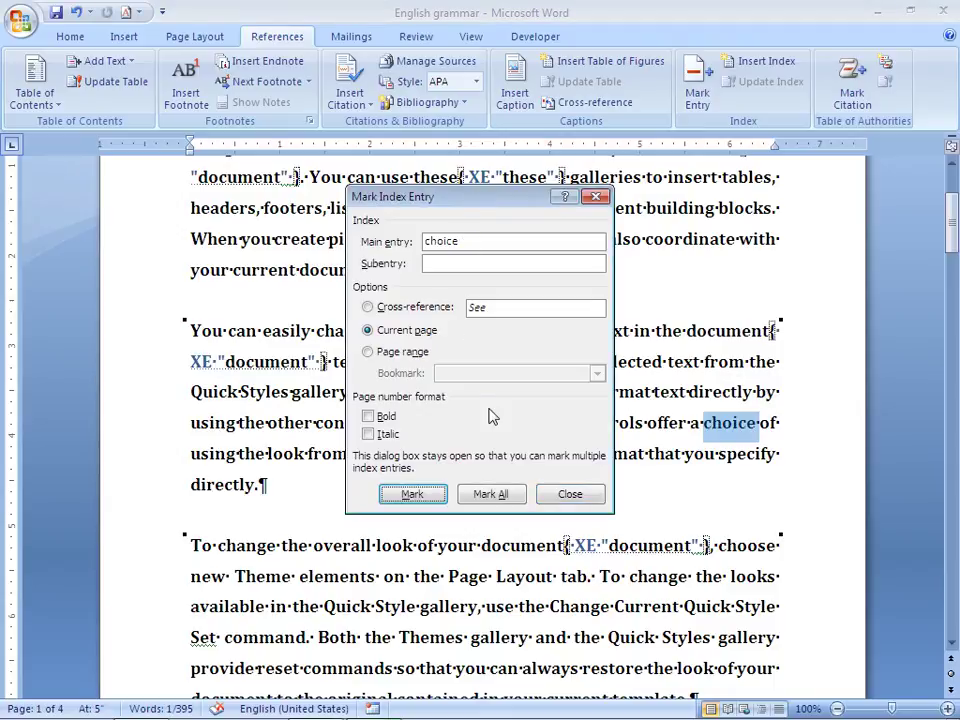
pyautogui.click(499, 495)
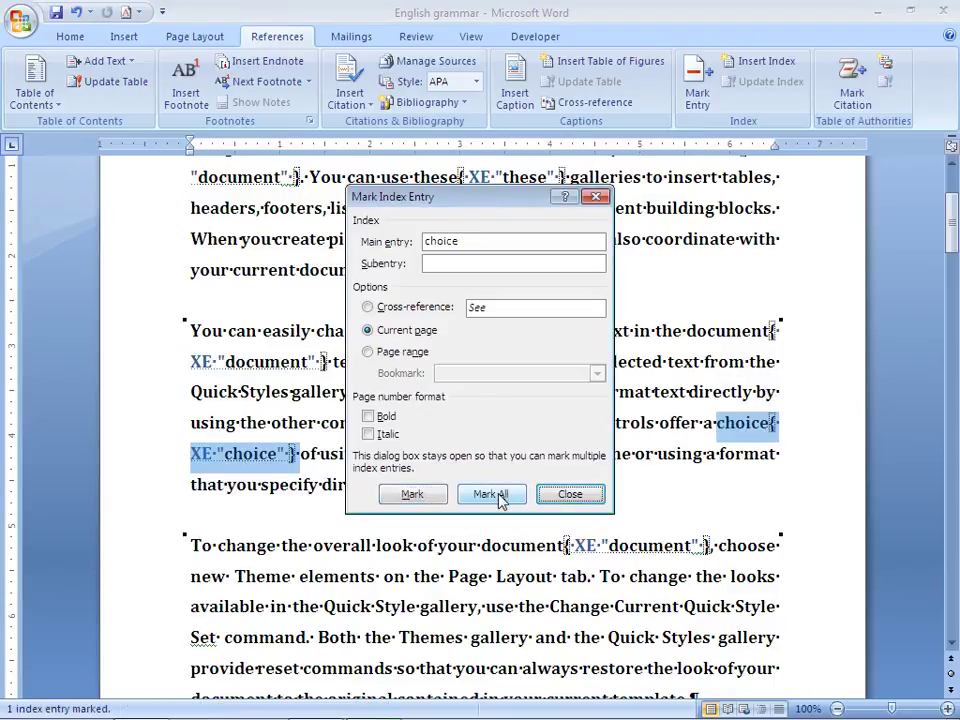
# Mark all occurrences of "conjuction" and "animal" from the parts of speech text on page 3 as index entries.
pyautogui.click(482, 586)
pyautogui.press('Down')
pyautogui.press('Down')
pyautogui.press('Down')
pyautogui.press('Down')
pyautogui.press('Down')
pyautogui.press('Down')
pyautogui.press('Down')
pyautogui.press('Down')
pyautogui.press('Down')
pyautogui.press('Down')
pyautogui.press('Down')
pyautogui.press('Down')
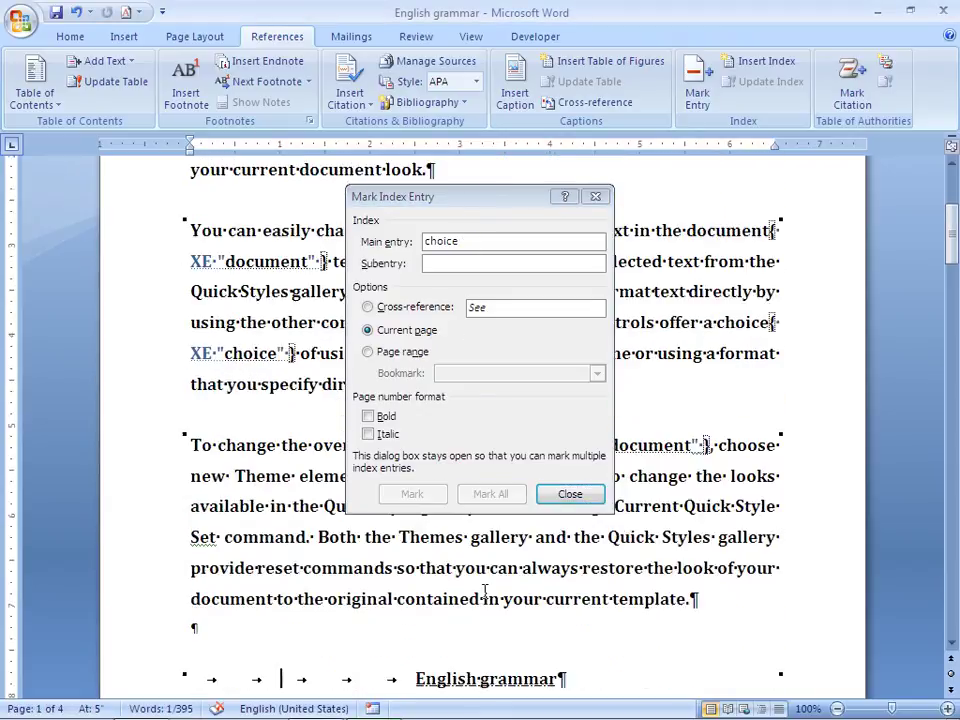
pyautogui.press('Down')
pyautogui.press('Down')
pyautogui.press('Down')
pyautogui.press('Down')
pyautogui.press('Down')
pyautogui.press('Down')
pyautogui.press('Down')
pyautogui.press('Down')
pyautogui.press('Down')
pyautogui.press('Down')
pyautogui.press('Down')
pyautogui.press('Down')
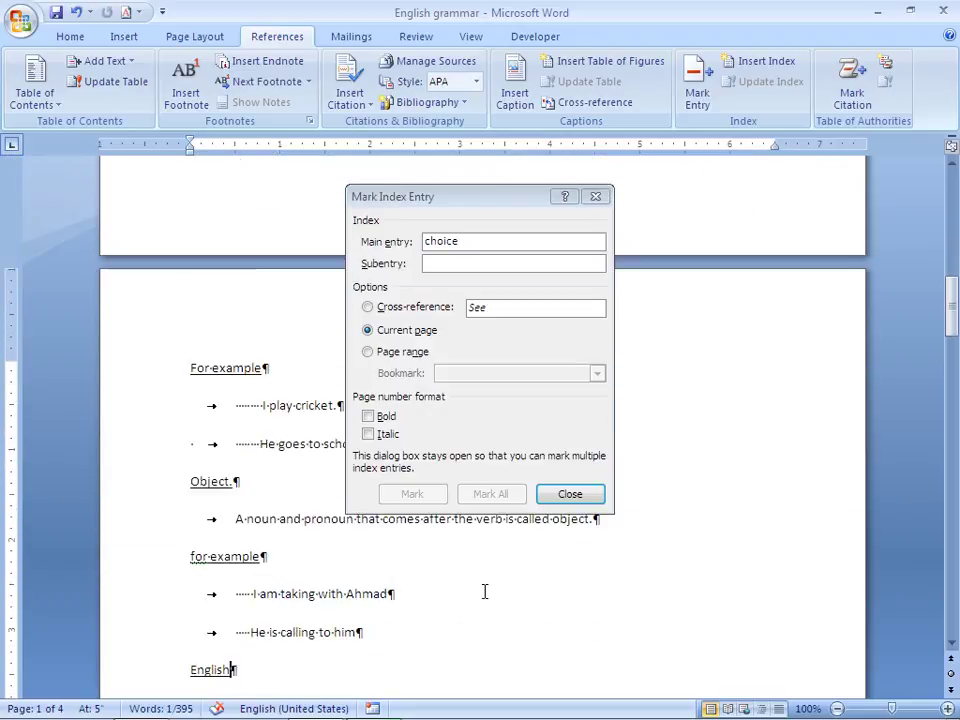
pyautogui.press('Down')
pyautogui.press('Down')
pyautogui.press('Down')
pyautogui.press('Down')
pyautogui.press('Down')
pyautogui.press('Down')
pyautogui.press('Down')
pyautogui.press('Down')
pyautogui.press('Down')
pyautogui.press('Down')
pyautogui.press('Down')
pyautogui.press('Down')
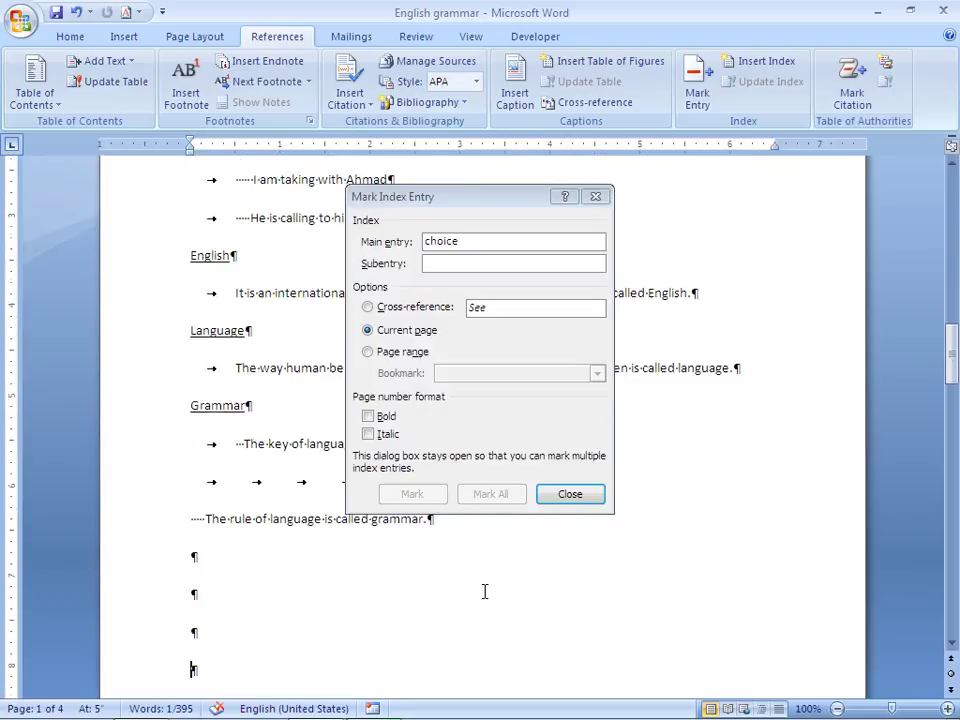
pyautogui.press('Down')
pyautogui.press('Down')
pyautogui.press('Down')
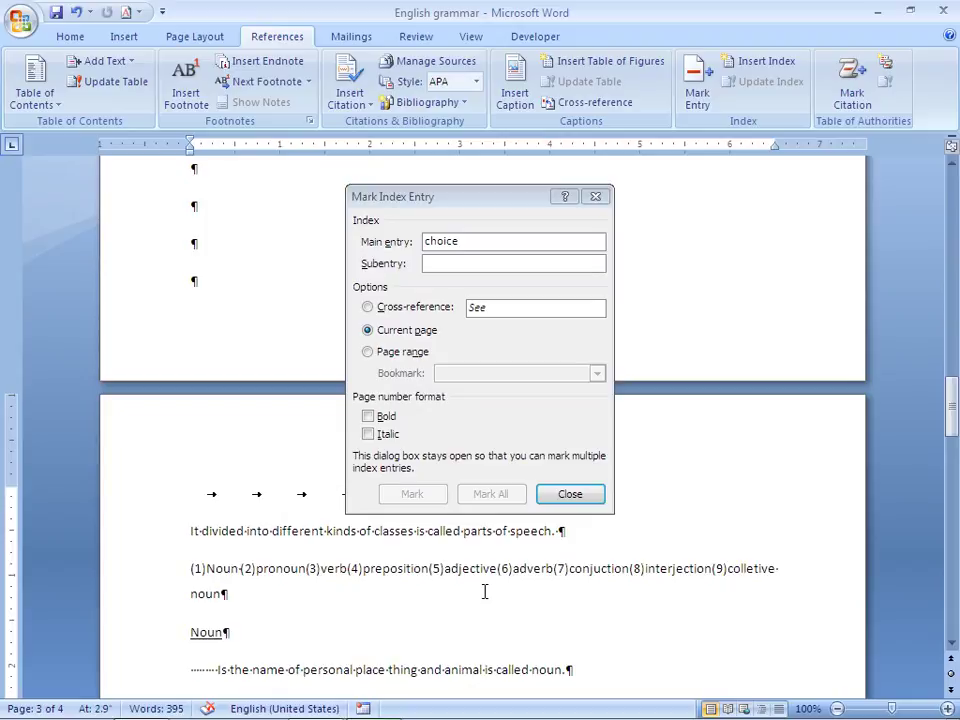
pyautogui.doubleClick(594, 570)
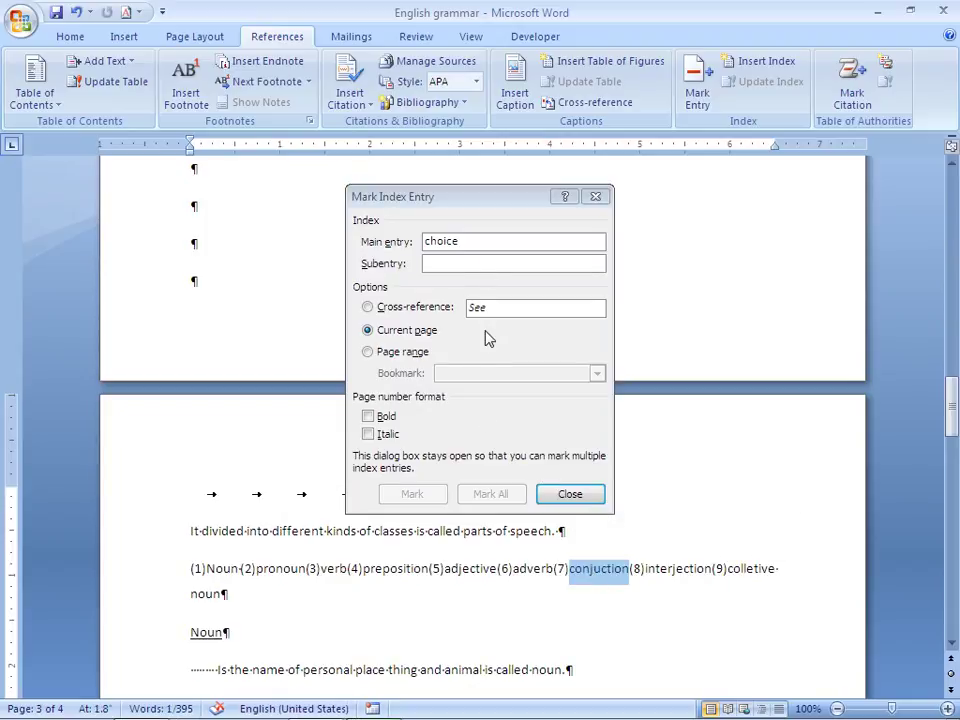
pyautogui.click(476, 208)
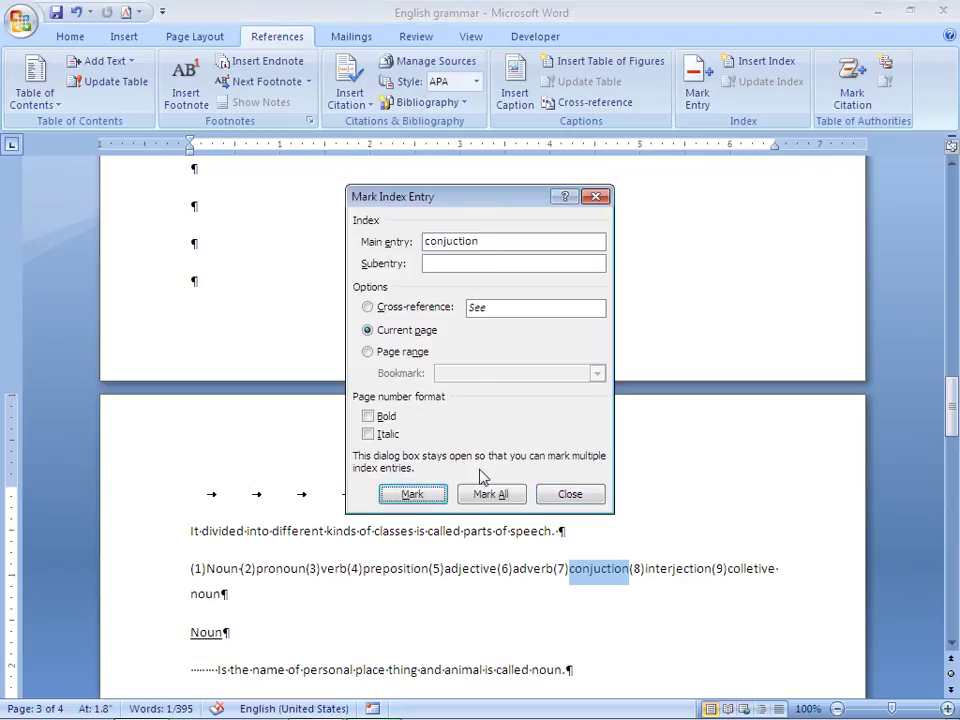
pyautogui.click(490, 495)
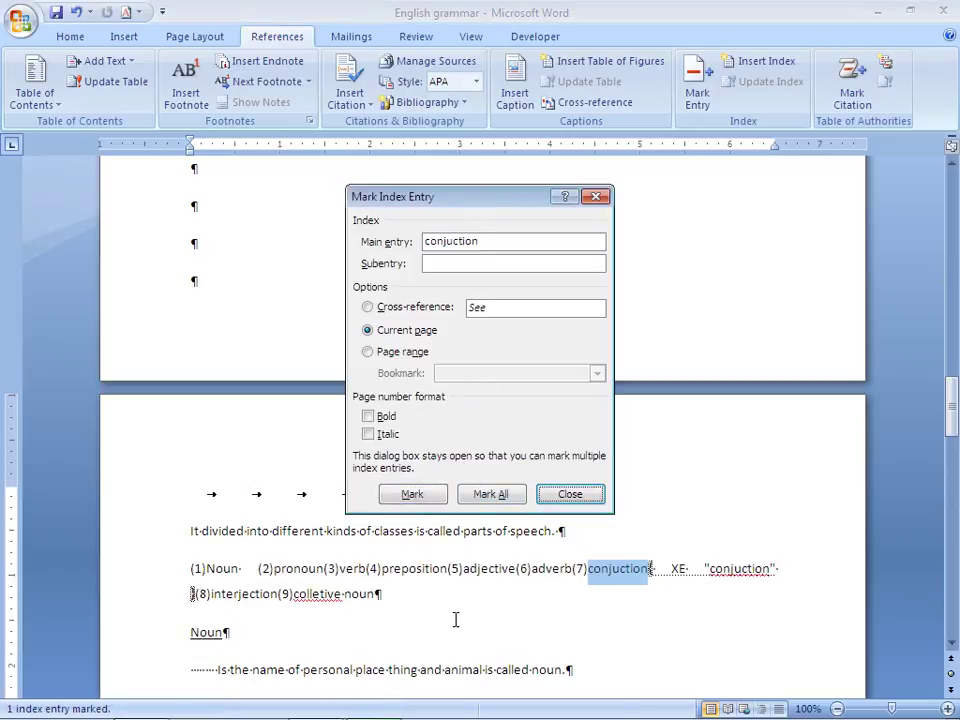
pyautogui.doubleClick(466, 672)
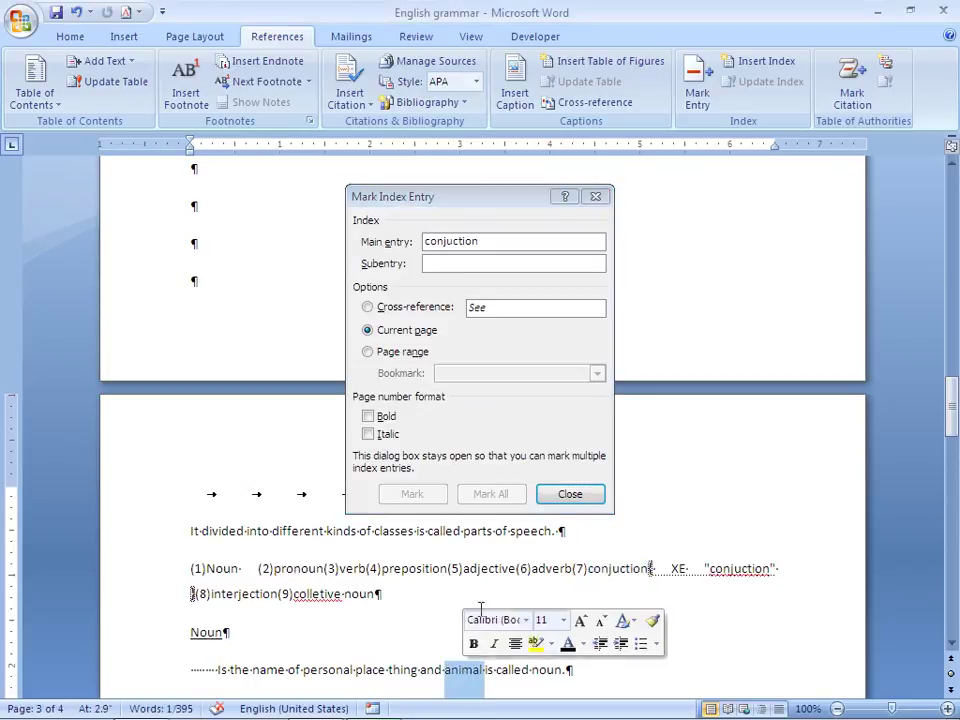
pyautogui.click(478, 206)
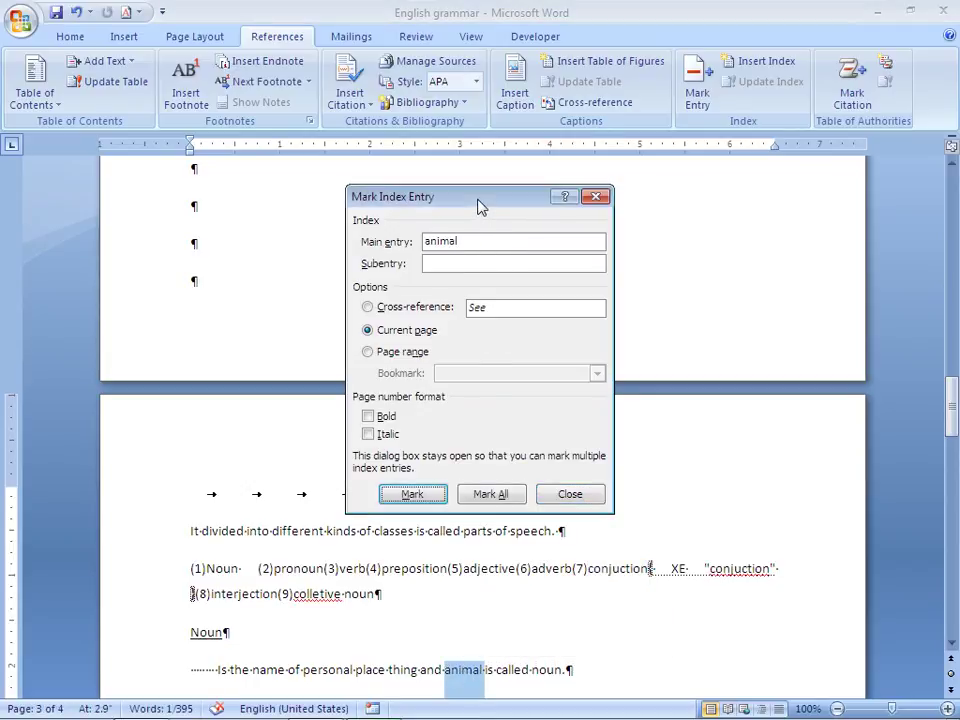
pyautogui.click(506, 495)
# Mark all occurrences of "relationships" and "Peshawar" from the preposition text on page 4 as index entries.
pyautogui.click(500, 590)
pyautogui.press('Down')
pyautogui.press('Down')
pyautogui.press('Down')
pyautogui.press('Down')
pyautogui.press('Down')
pyautogui.press('Down')
pyautogui.press('Down')
pyautogui.press('Down')
pyautogui.press('Down')
pyautogui.press('Down')
pyautogui.press('Down')
pyautogui.press('Down')
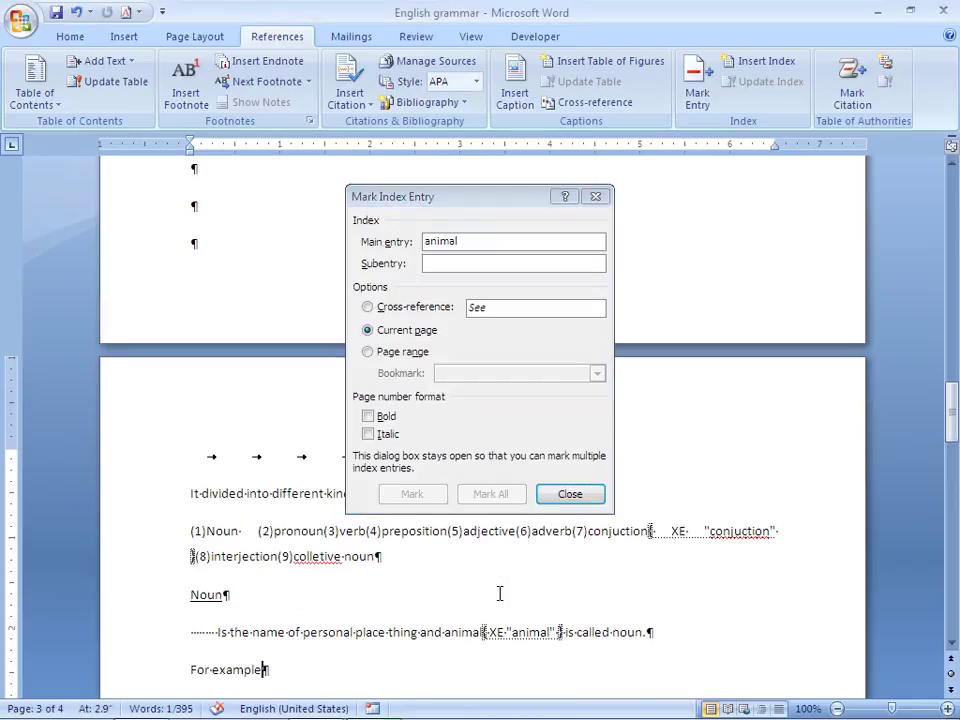
pyautogui.press('Down')
pyautogui.press('Down')
pyautogui.press('Down')
pyautogui.press('Down')
pyautogui.press('Down')
pyautogui.press('Down')
pyautogui.press('Down')
pyautogui.press('Down')
pyautogui.press('Down')
pyautogui.press('Down')
pyautogui.press('Down')
pyautogui.press('Down')
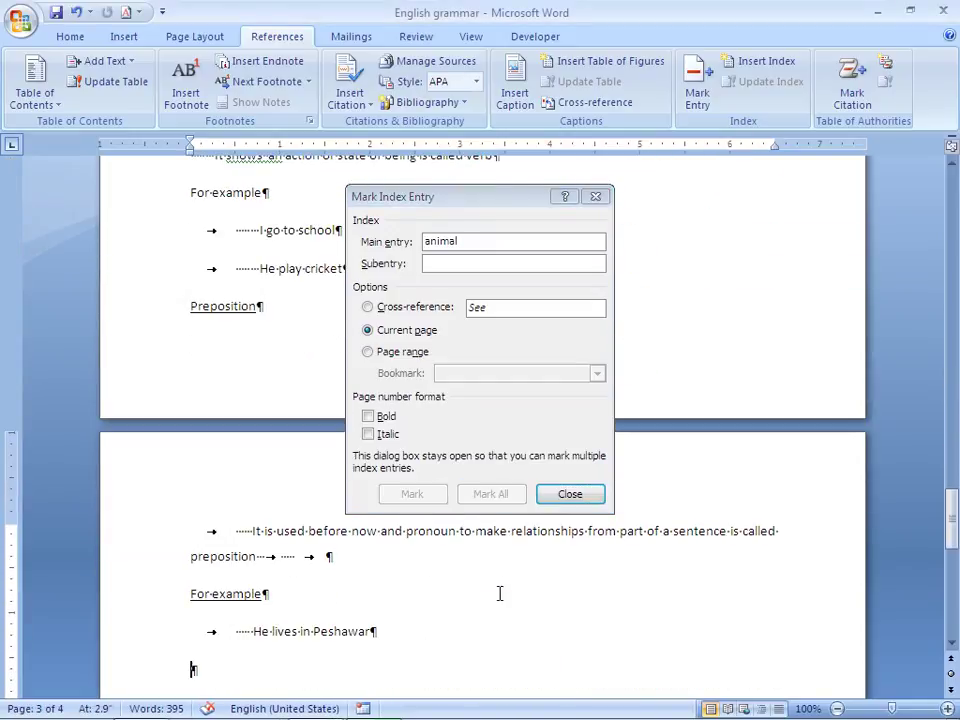
pyautogui.doubleClick(548, 531)
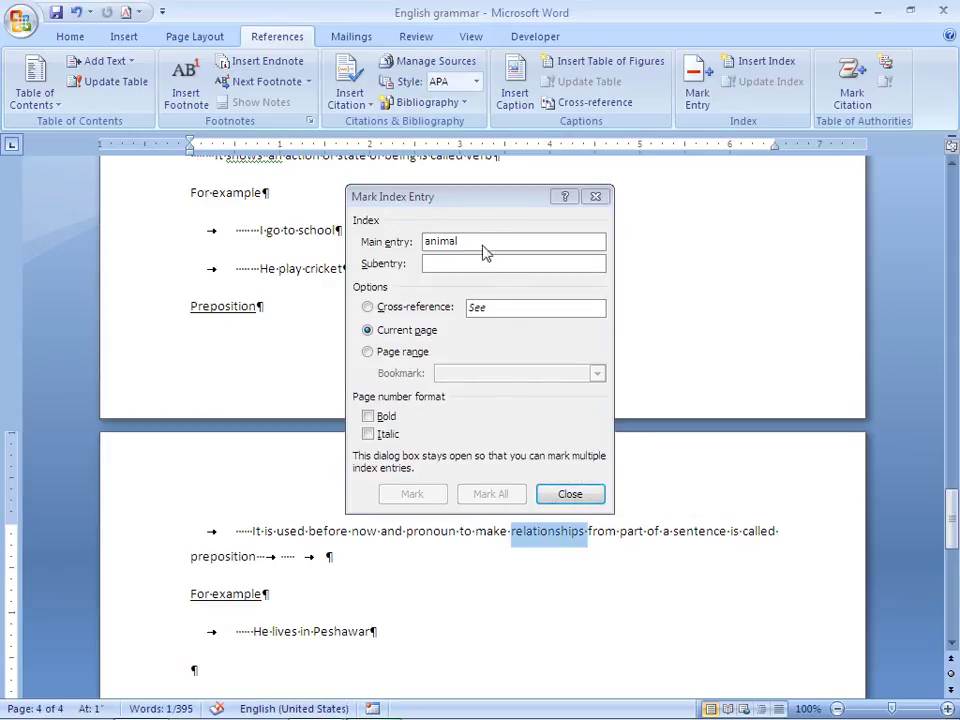
pyautogui.click(483, 200)
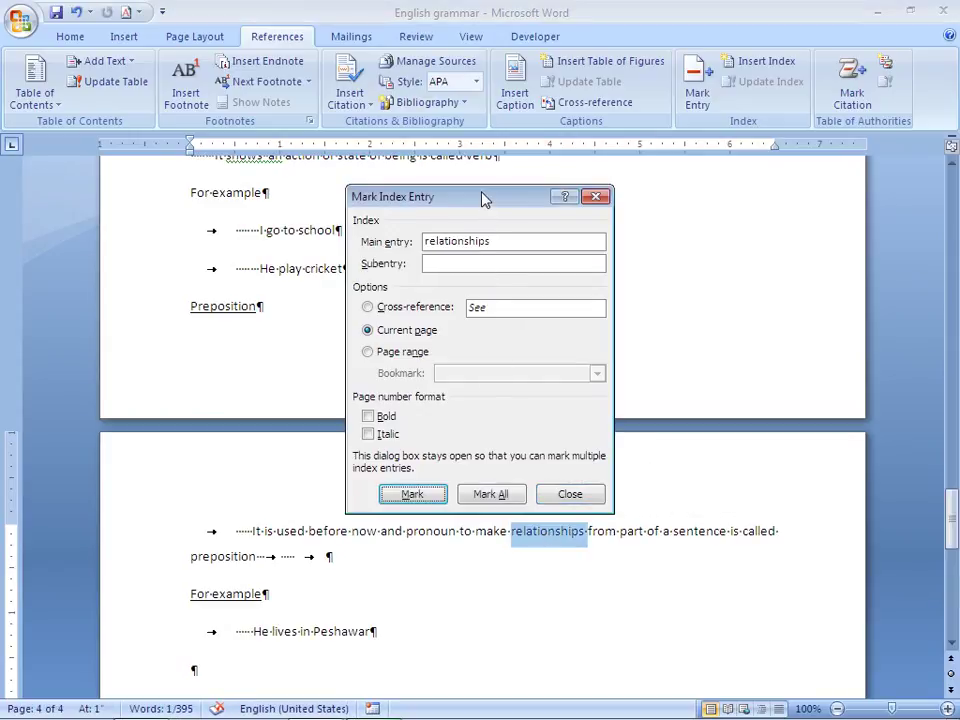
pyautogui.click(504, 497)
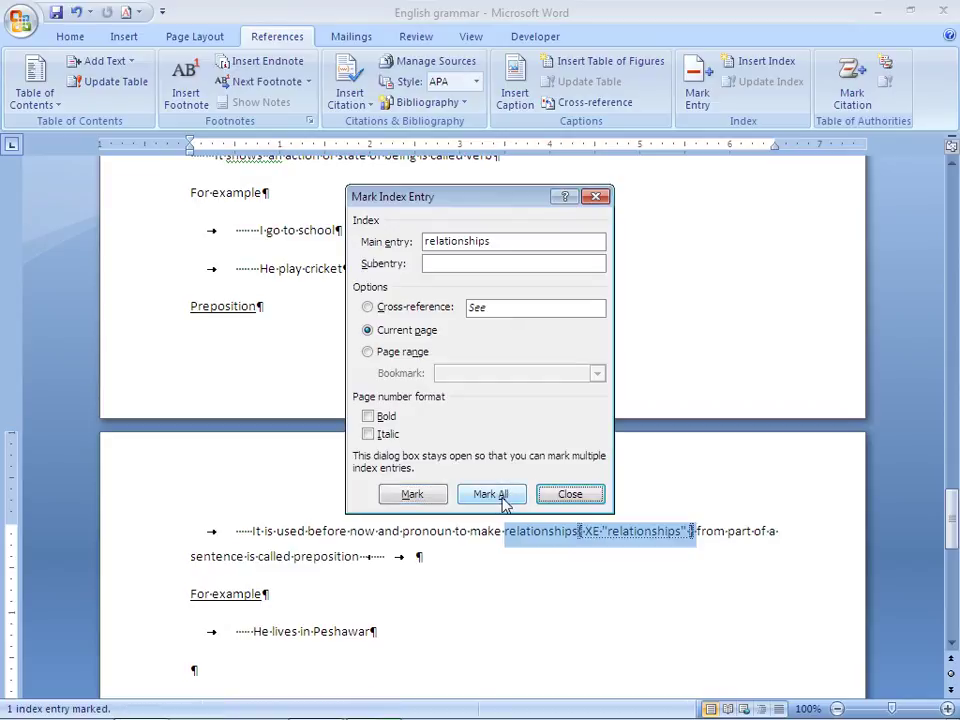
pyautogui.doubleClick(345, 632)
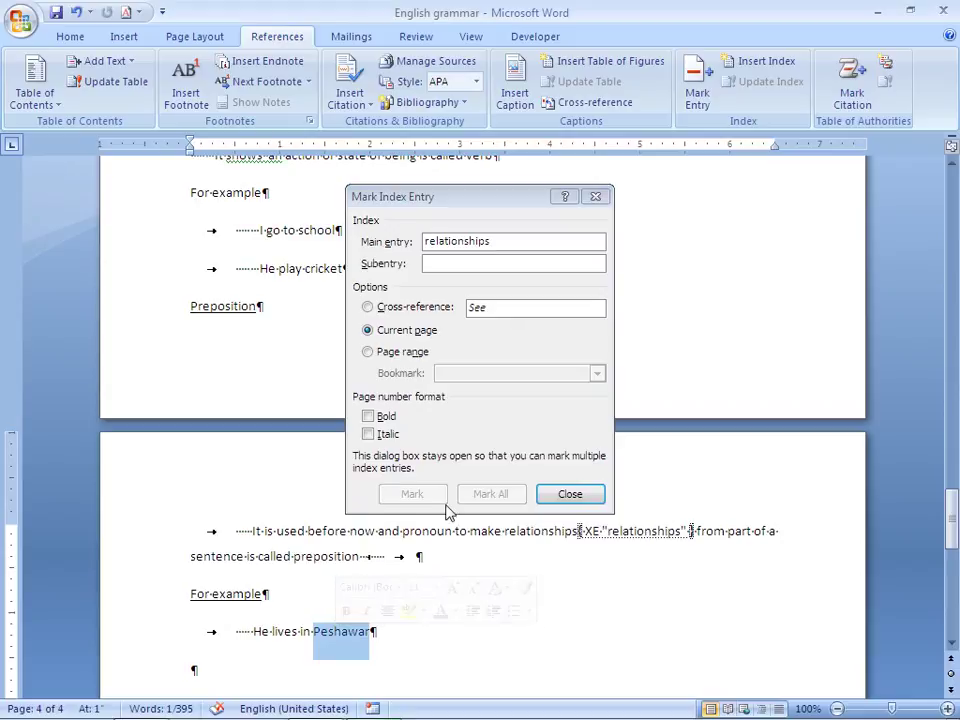
pyautogui.click(477, 204)
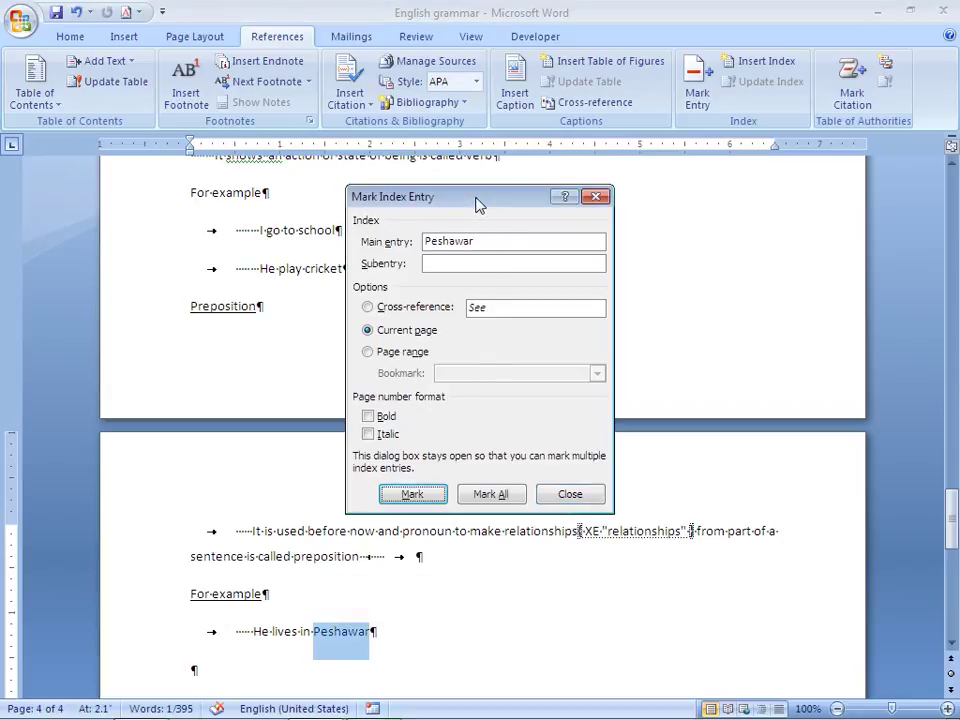
pyautogui.click(480, 494)
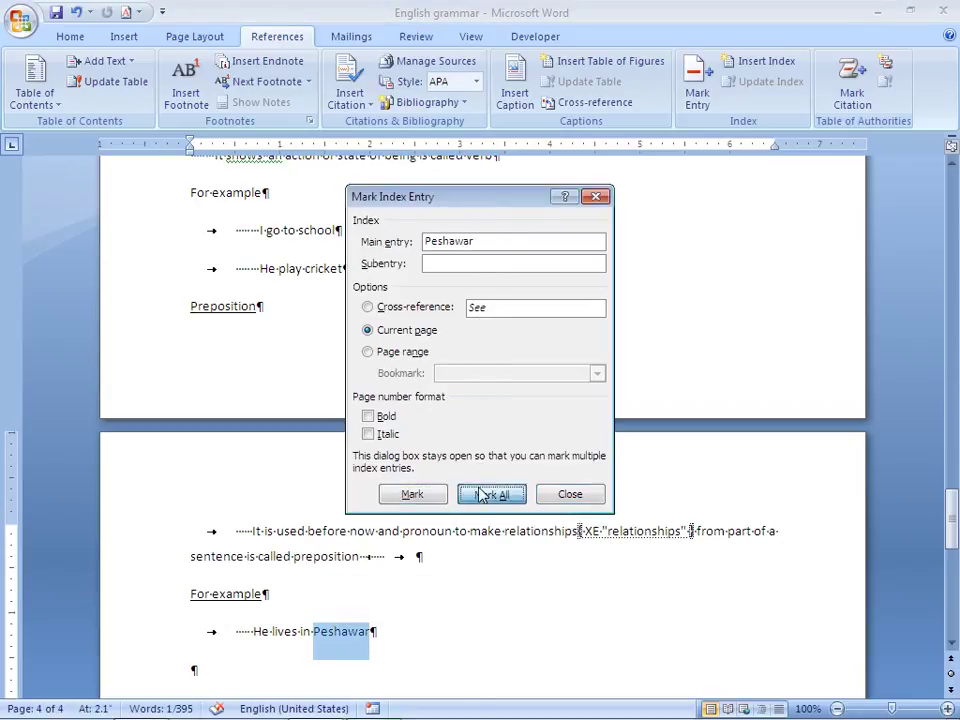
# Finish marking index entries and insert a page break on the empty line at the end of the document.
pyautogui.click(489, 625)
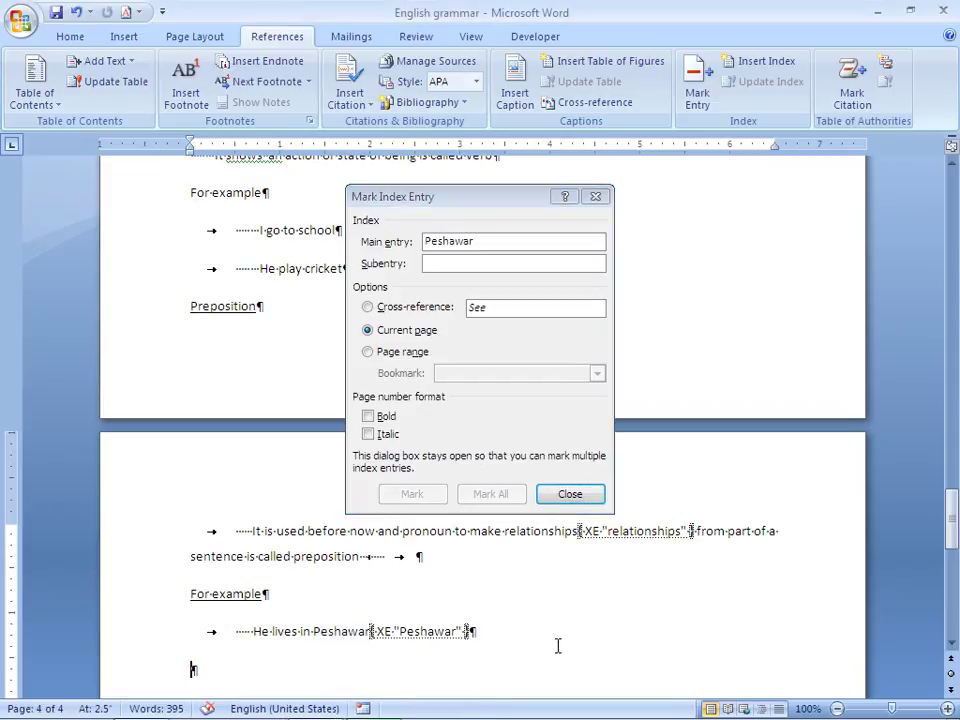
pyautogui.click(578, 497)
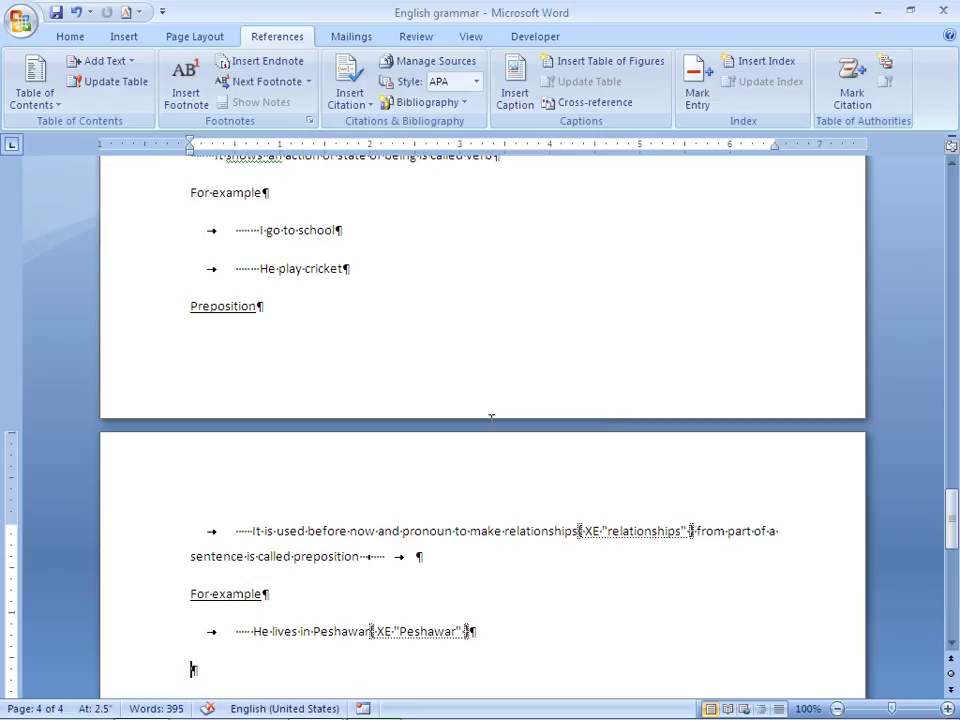
pyautogui.hotkey('ctrl', 'Return')
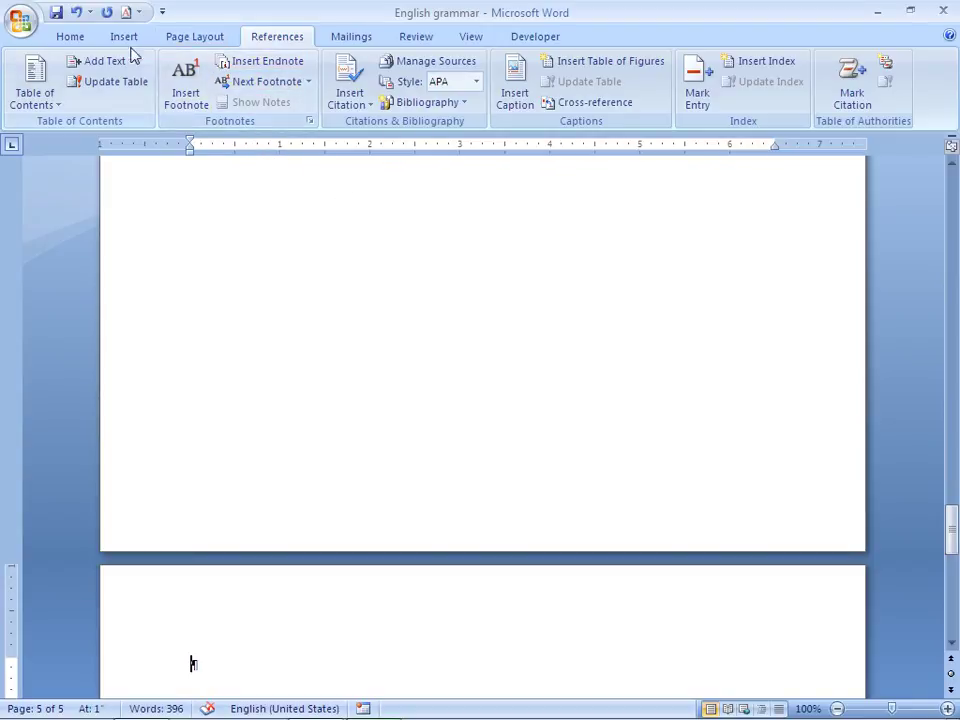
# Hide the formatting marks and index field codes throughout the document.
pyautogui.click(72, 38)
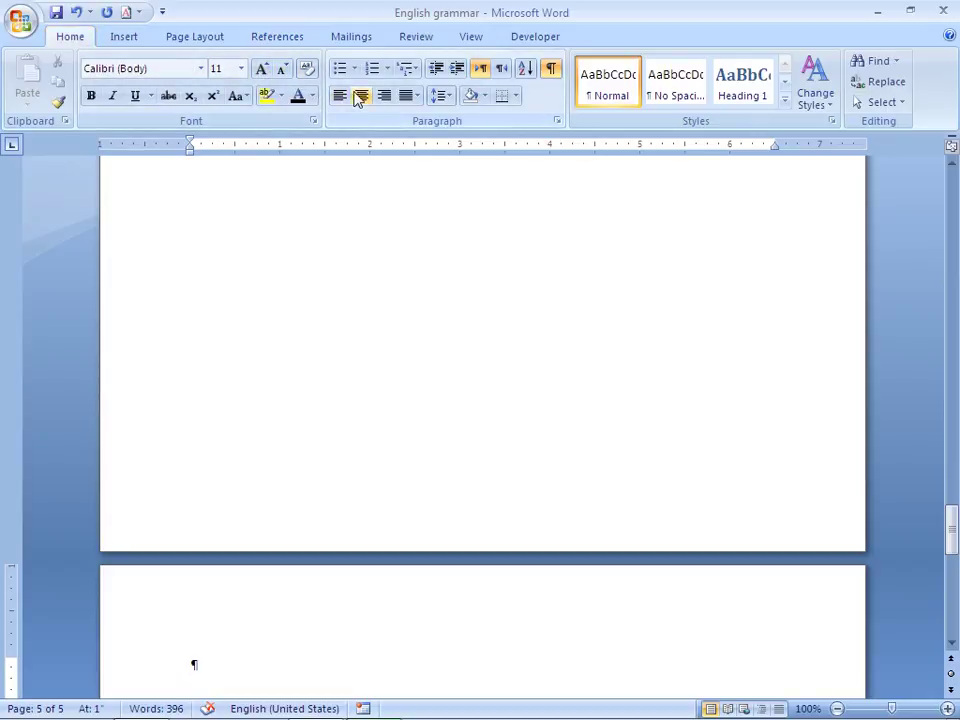
pyautogui.click(551, 69)
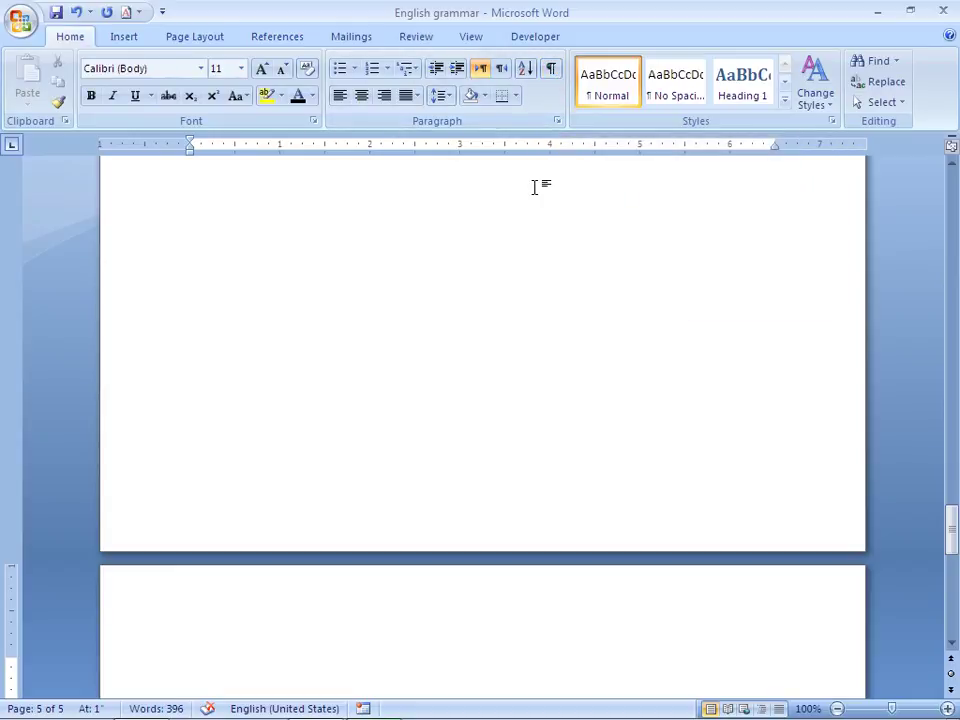
pyautogui.press('Up')
pyautogui.press('Up')
pyautogui.scroll(5, 540, 187)
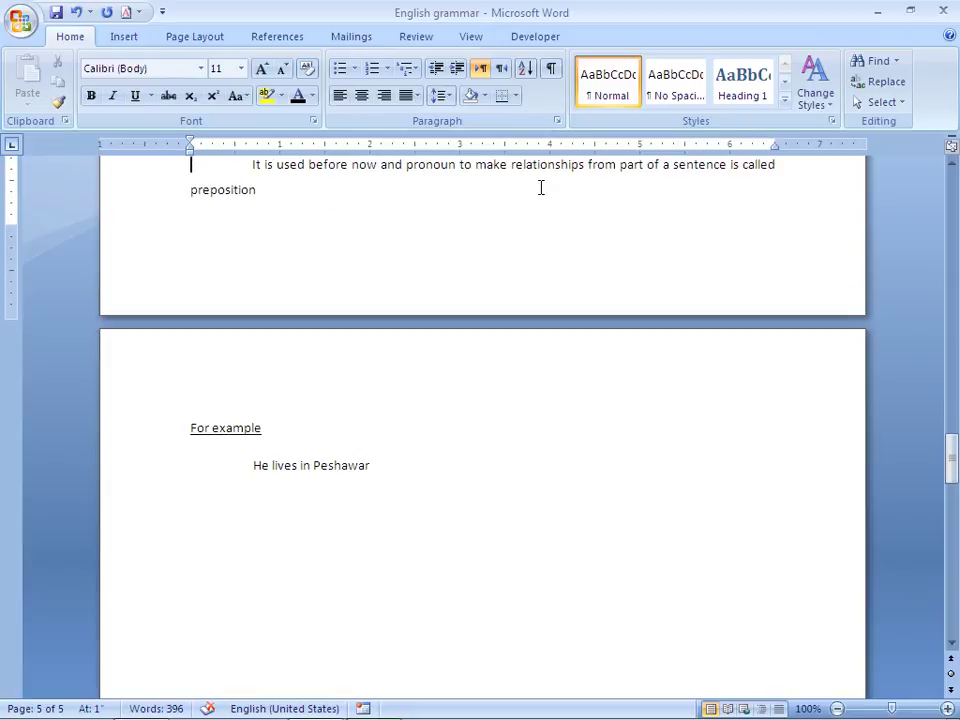
# Add the heading "Index" on the new last page and start an empty line below it.
pyautogui.press('Down')
pyautogui.press('Down')
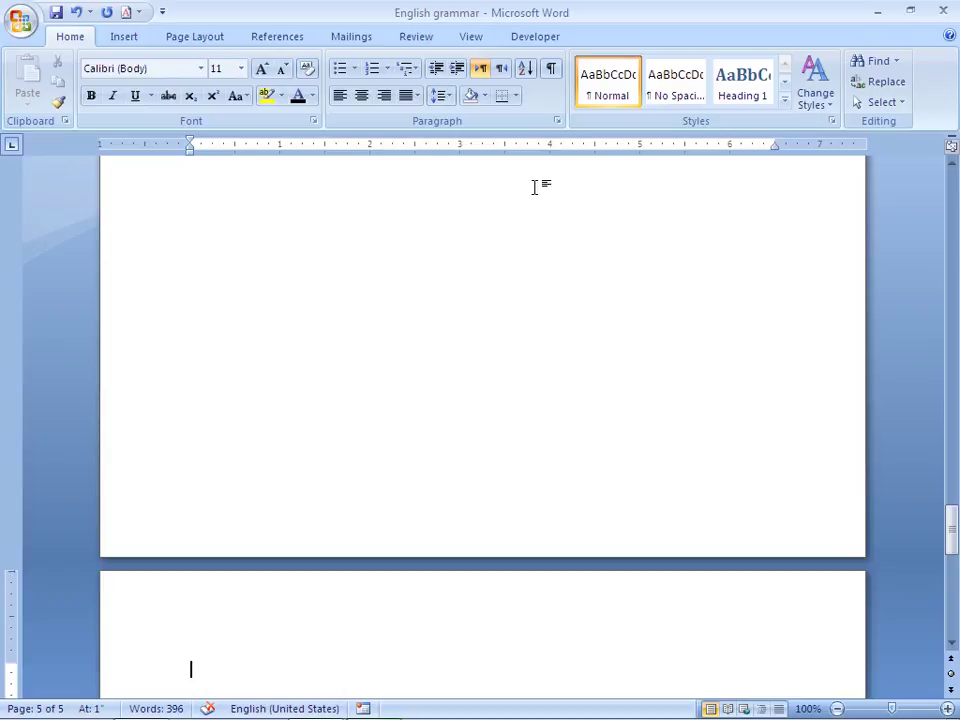
pyautogui.write('Index')
pyautogui.press('Return')
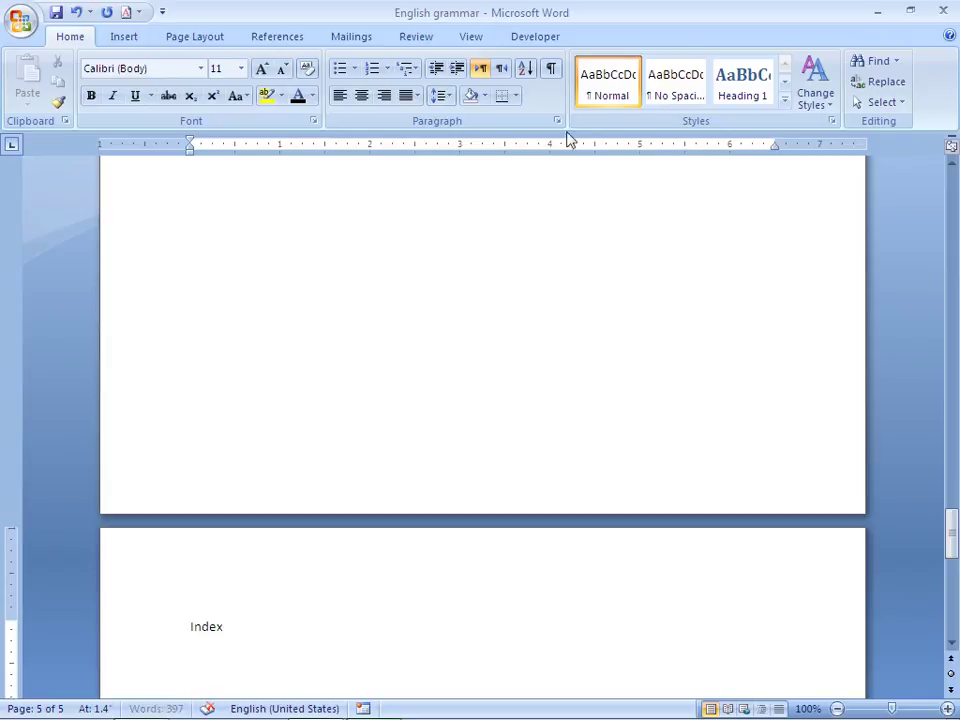
# Insert an indented index below the heading, using the Bulleted format and 3 columns.
pyautogui.click(287, 45)
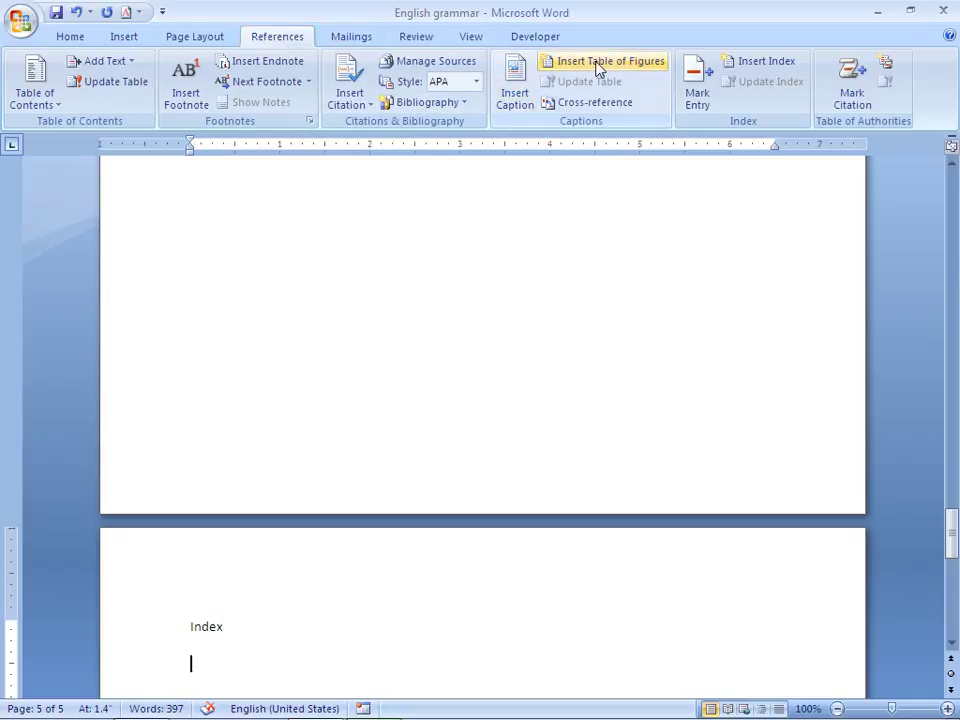
pyautogui.click(782, 68)
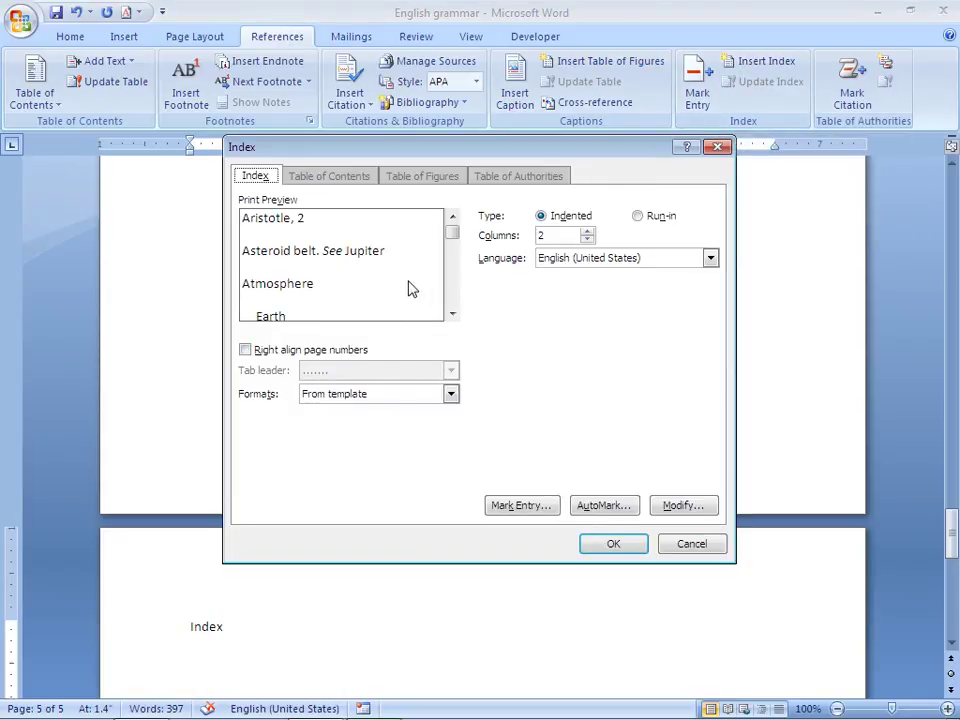
pyautogui.click(450, 395)
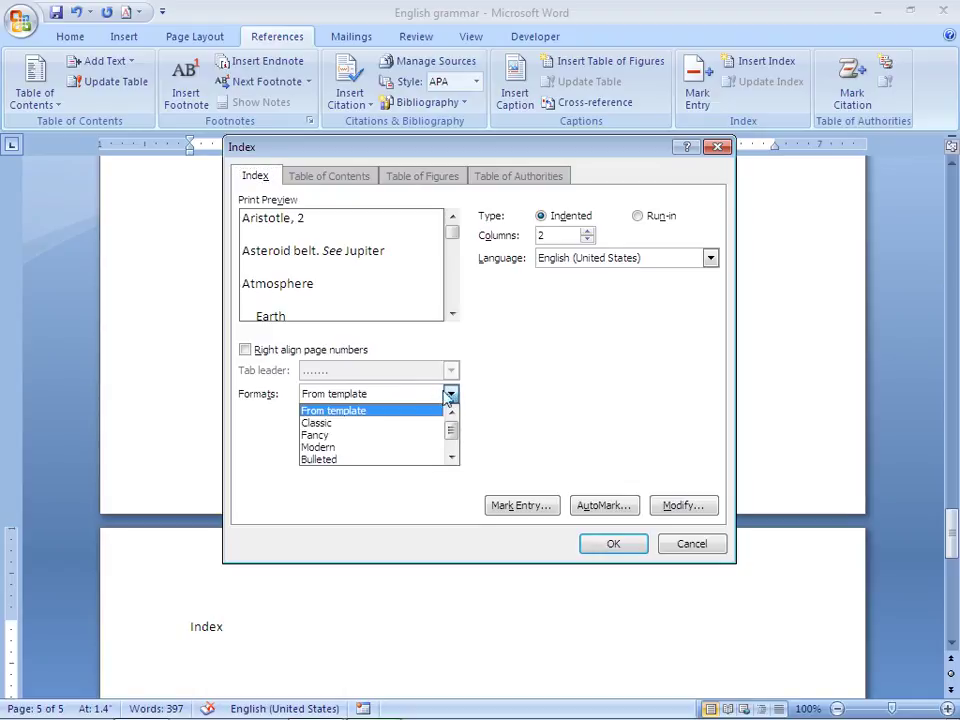
pyautogui.click(388, 435)
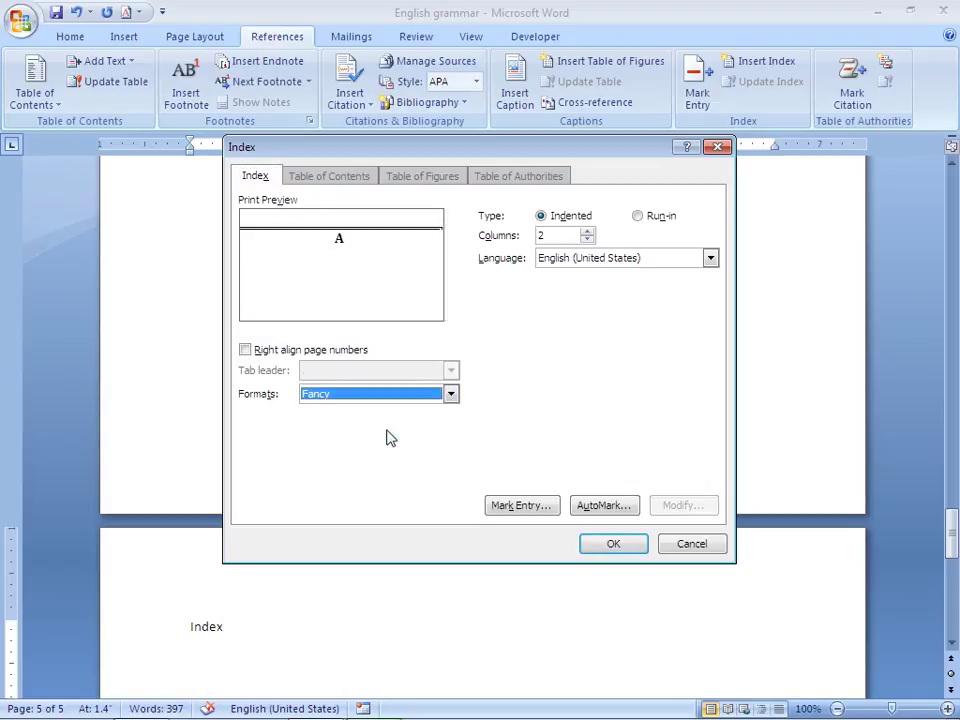
pyautogui.click(450, 394)
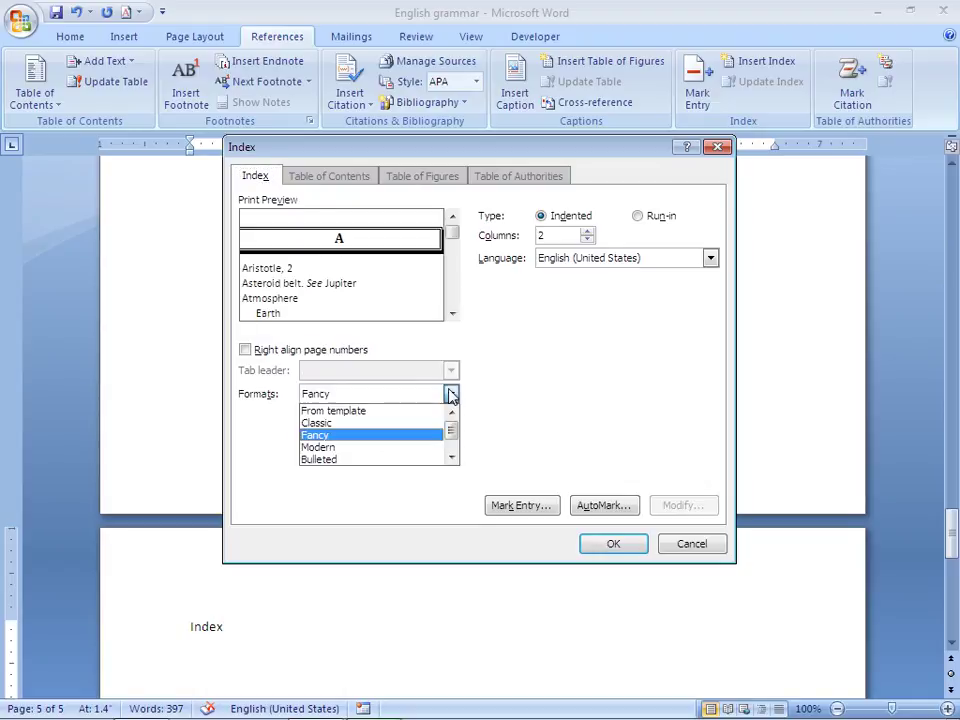
pyautogui.click(402, 459)
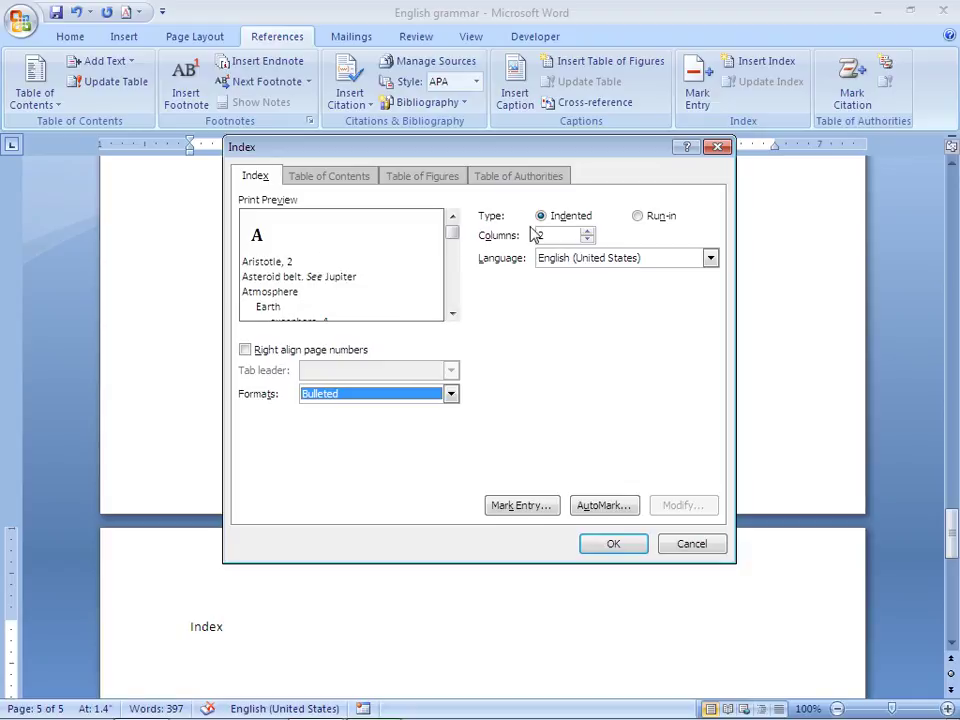
pyautogui.click(587, 231)
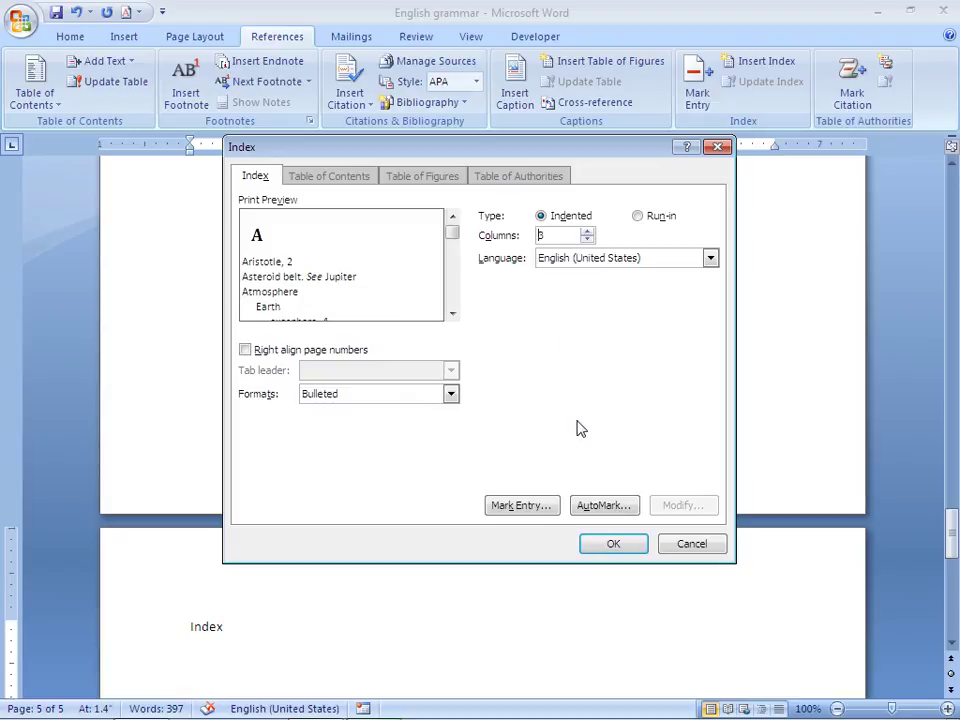
pyautogui.click(614, 548)
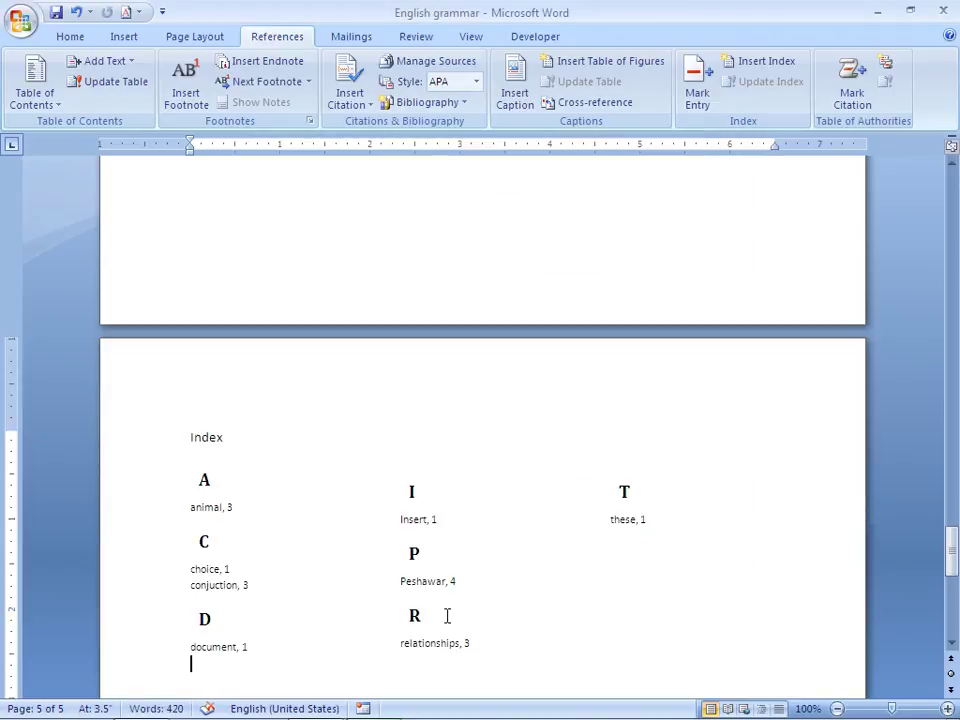
# Examine the inserted index's letter headings, entries and page numbers, including those under A and R.
pyautogui.click(205, 486)
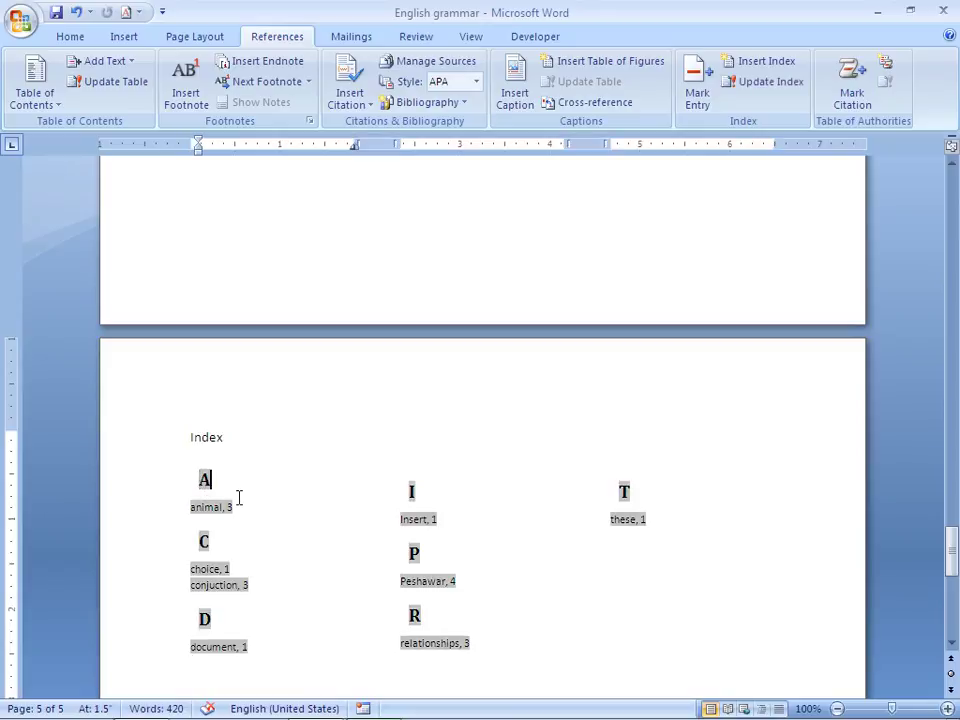
pyautogui.click(221, 515)
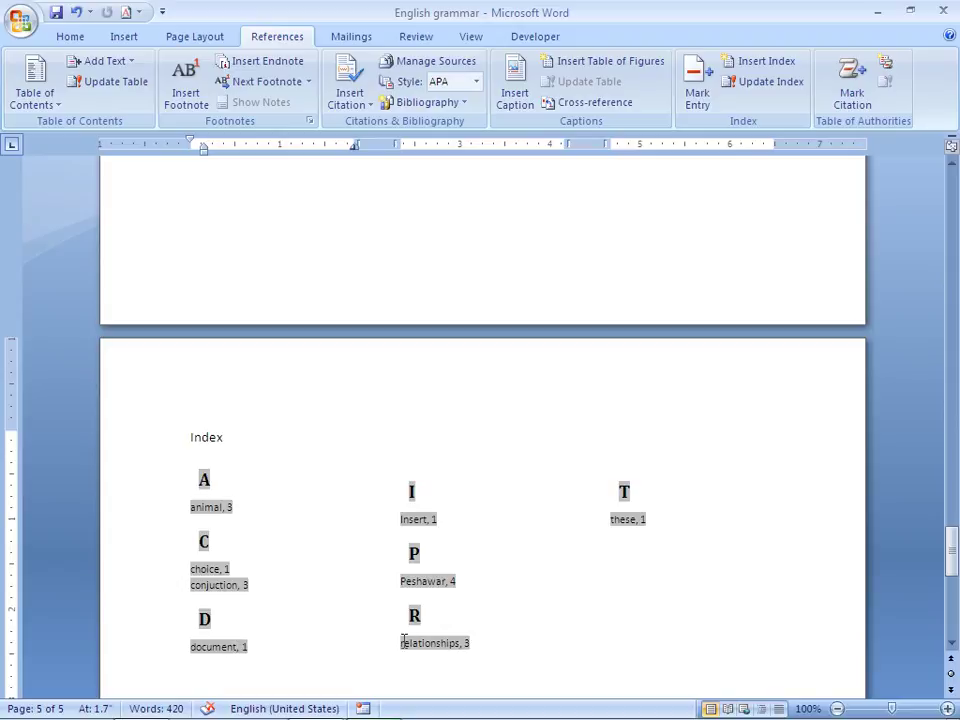
pyautogui.click(488, 640)
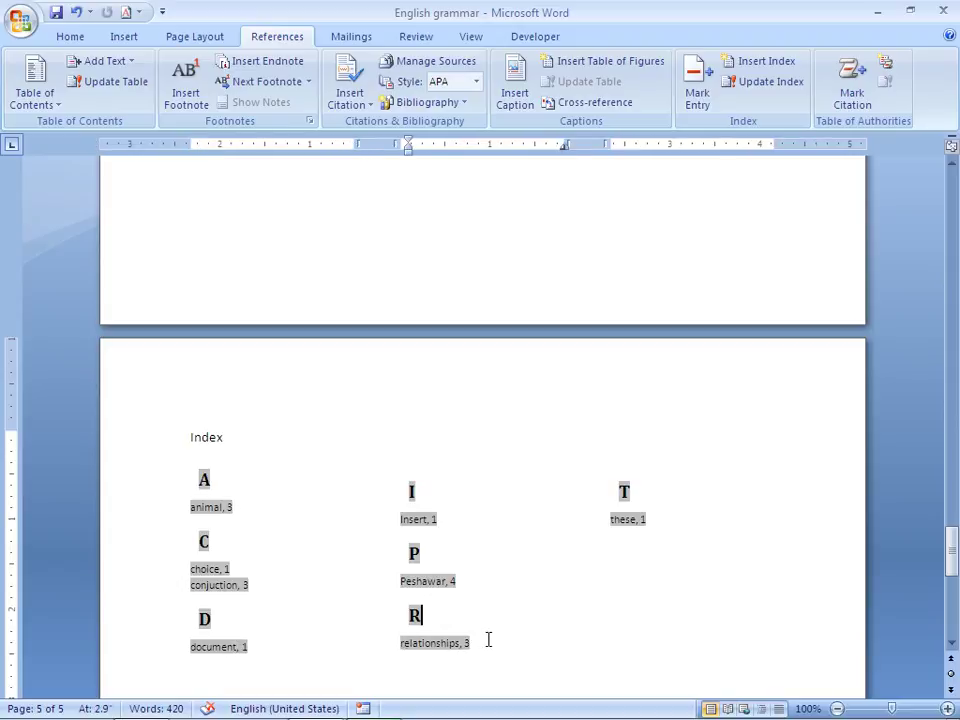